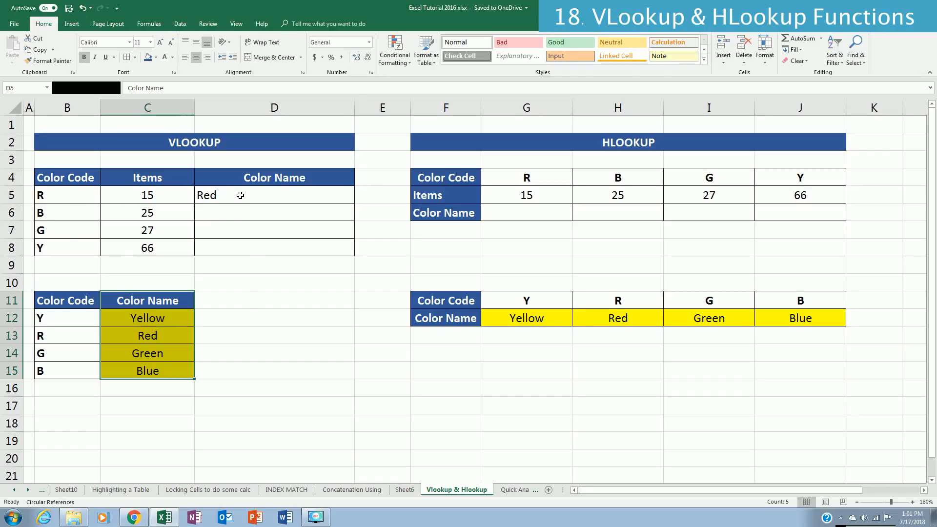
Clear the existing formula from cell D5 in the VLOOKUP table's Color Name column
left_click(240, 195)
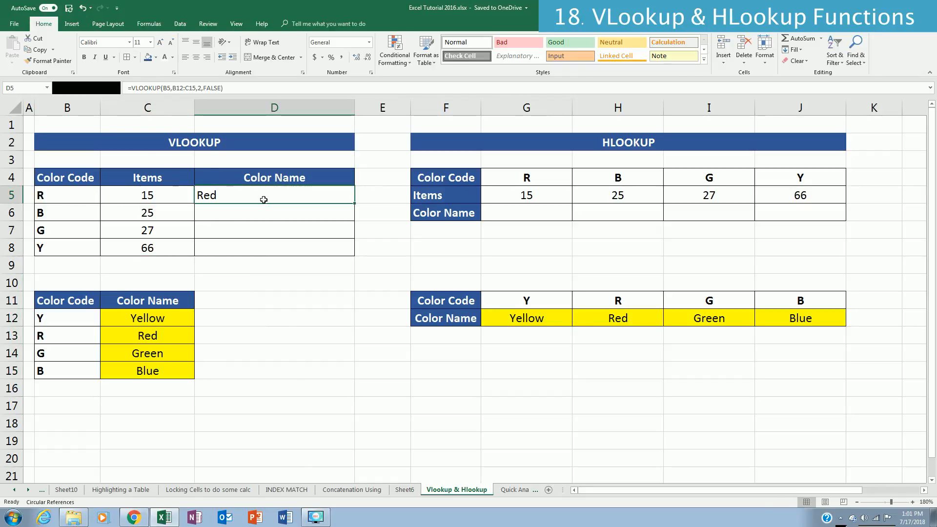
key("BackSpace")
key("Return")
left_click(263, 200)
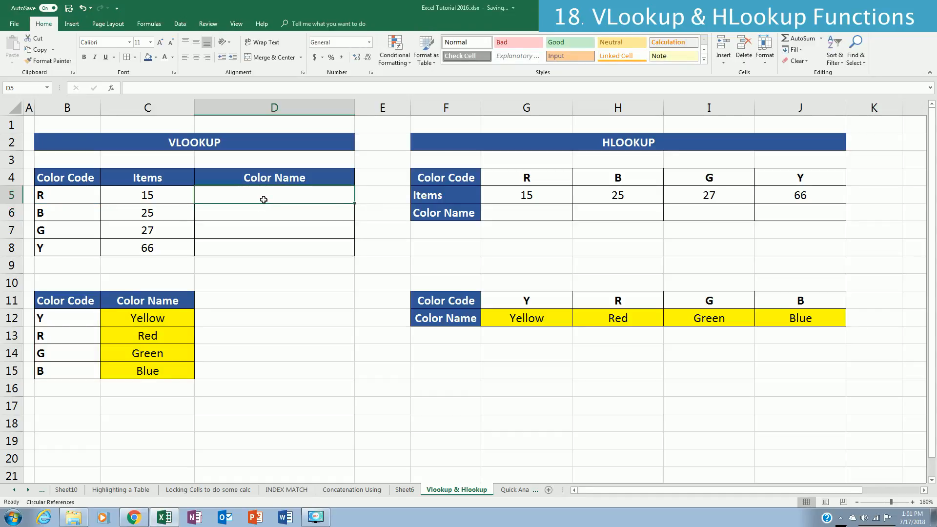
Start a VLOOKUP function in cell D5 with lookup value B5 and table array B12:C15
left_click(141, 88)
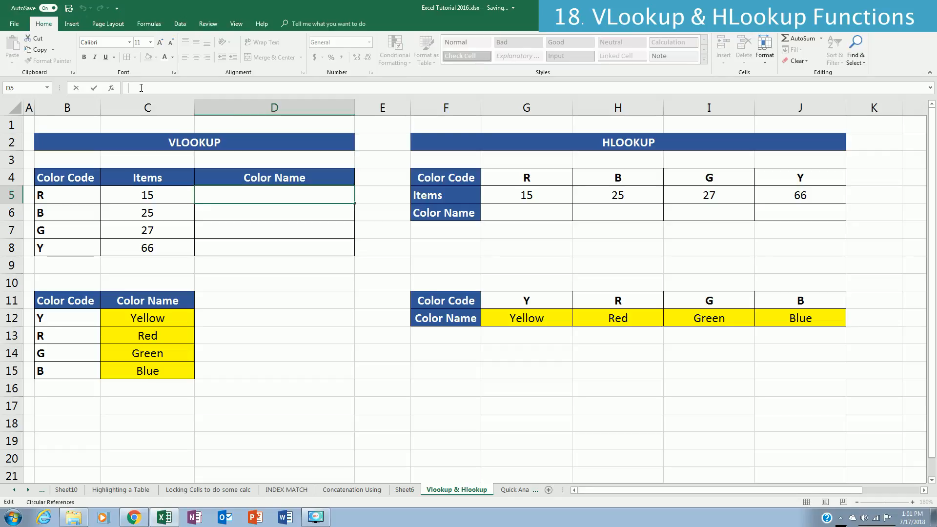
type("=vlookup()")
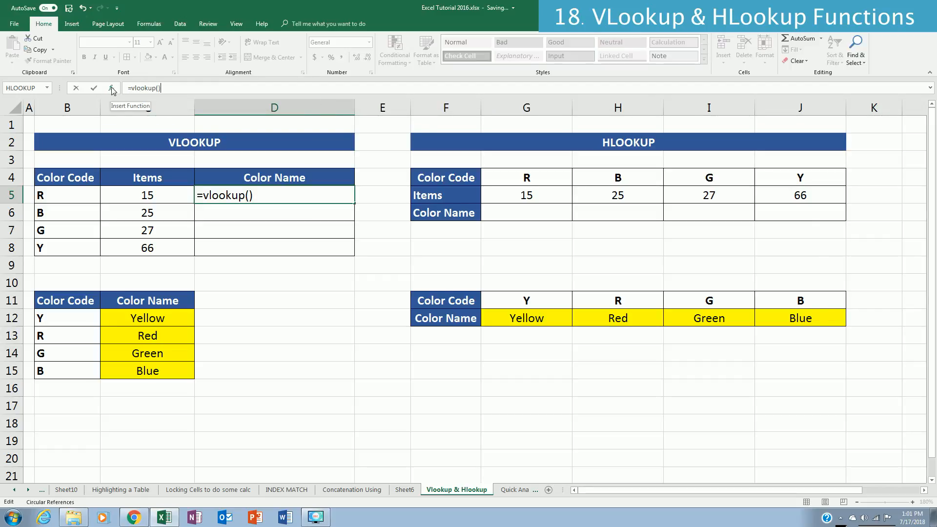
left_click(111, 89)
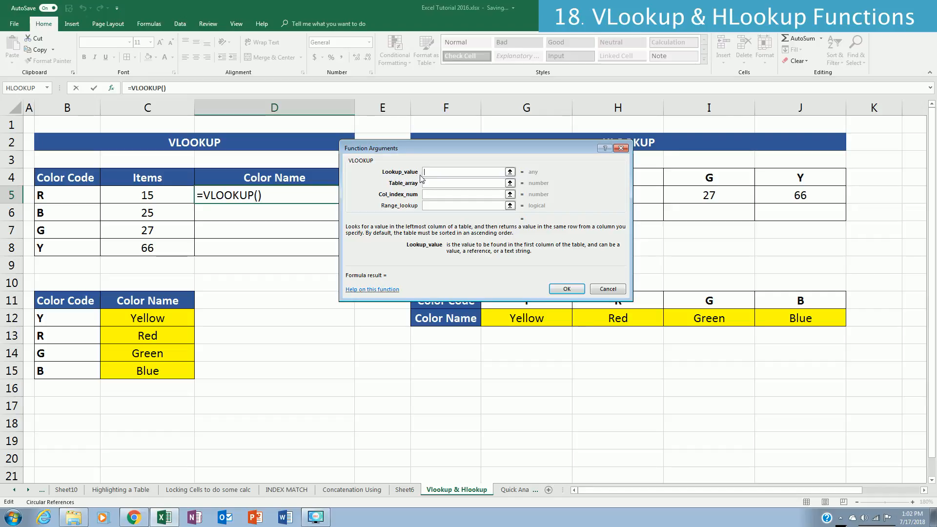
left_click(72, 199)
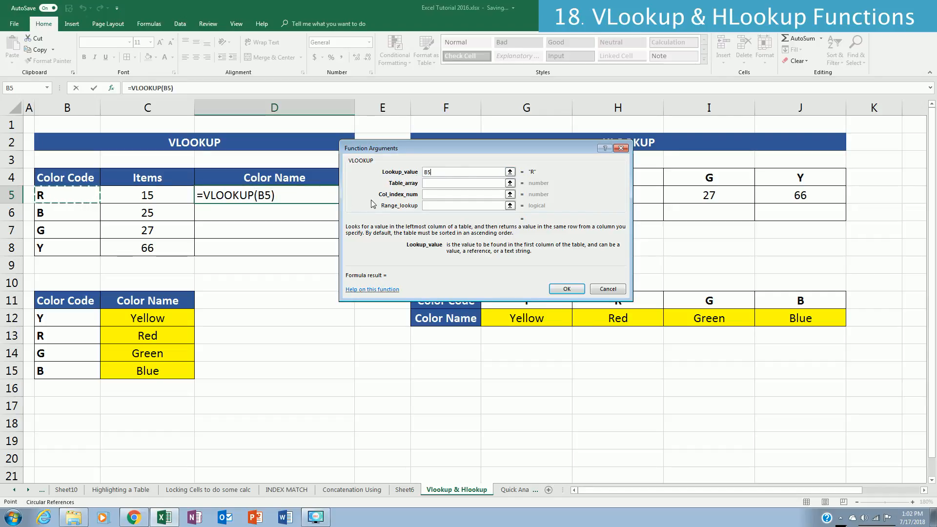
left_click(431, 183)
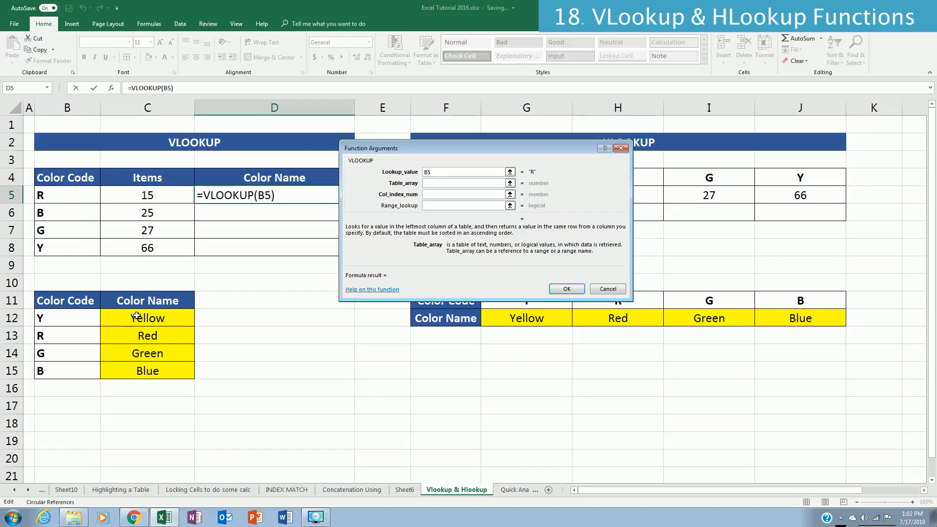
left_click_drag(76, 319, 166, 369)
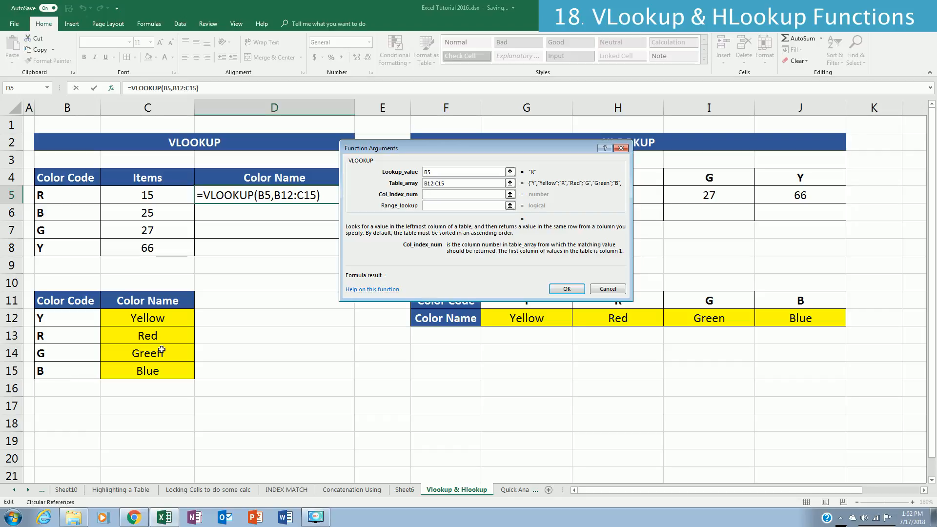
Complete the VLOOKUP arguments with column index number 2 and range lookup false
type("2")
left_click(436, 208)
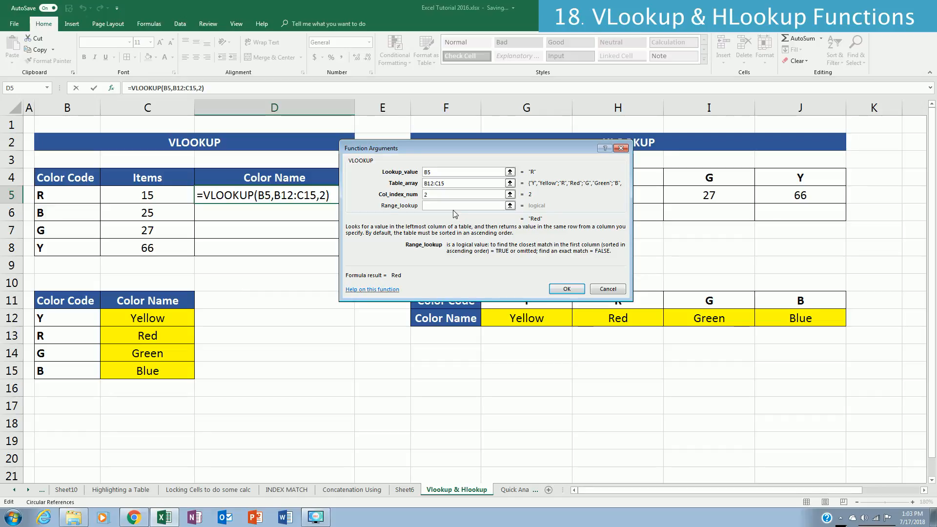
type("false")
left_click(573, 289)
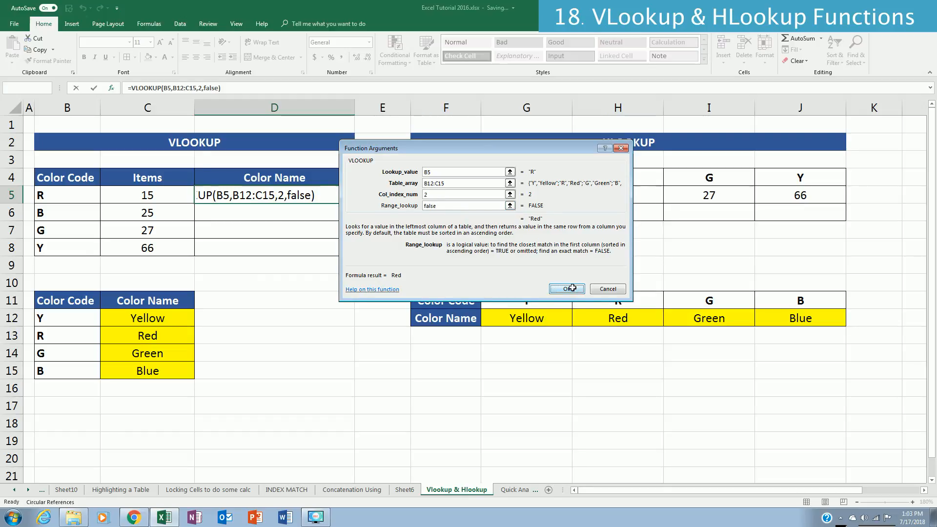
Make D5's table range absolute as $B$12:$C$15 and fill the formula down through D8
left_click(185, 88)
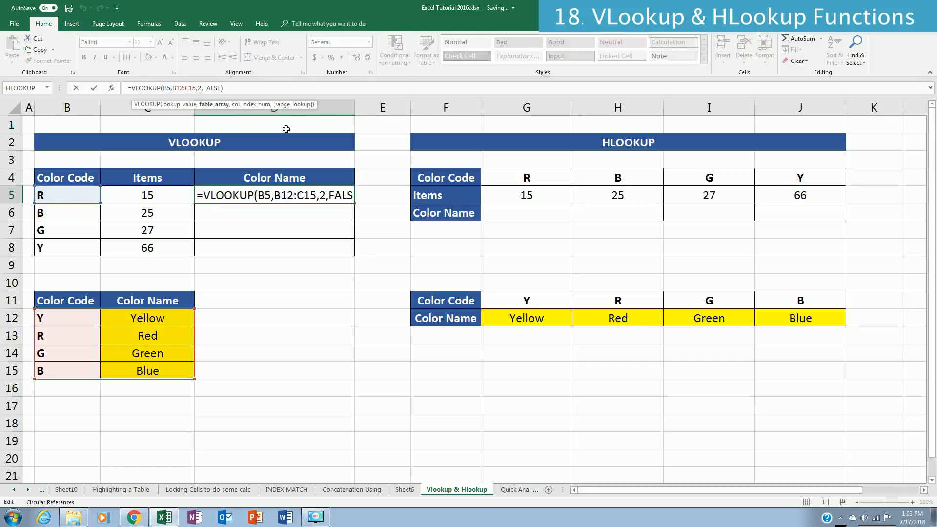
key("F4")
left_click(198, 90)
key("F4")
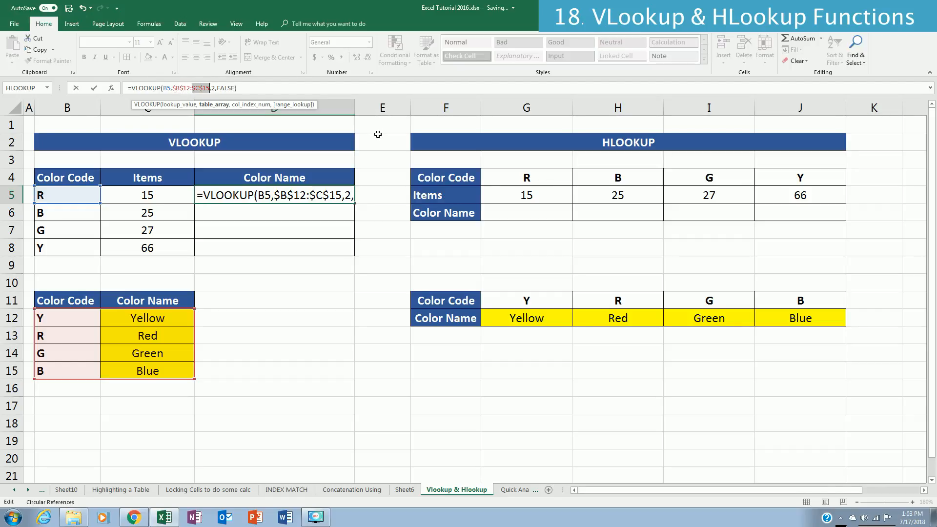
key("ctrl+Return")
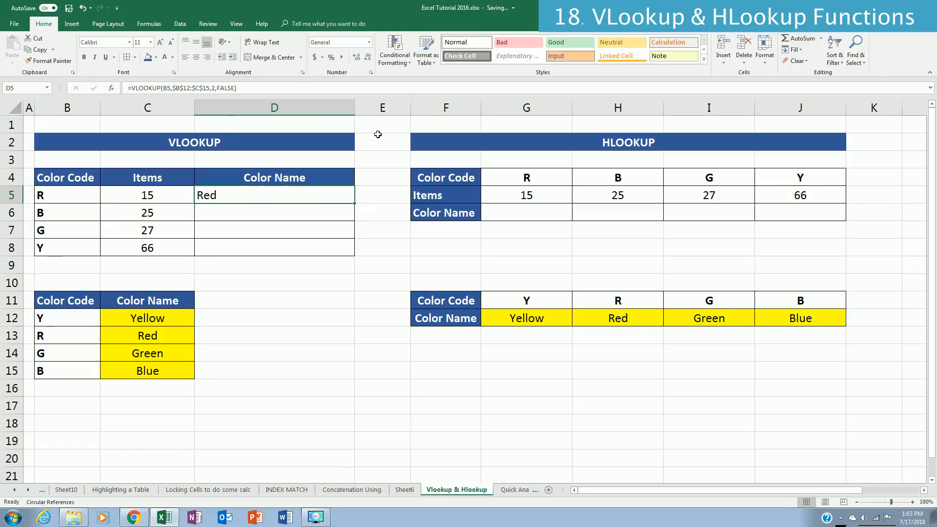
double_click(355, 203)
left_click(259, 311)
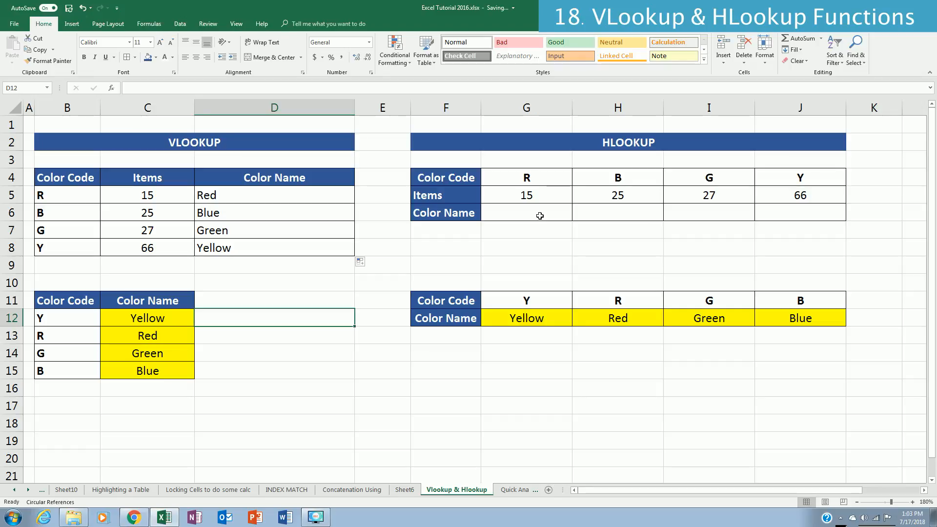
Start an HLOOKUP function in cell G6 with lookup value G4 and table array G11:J12
left_click(429, 178)
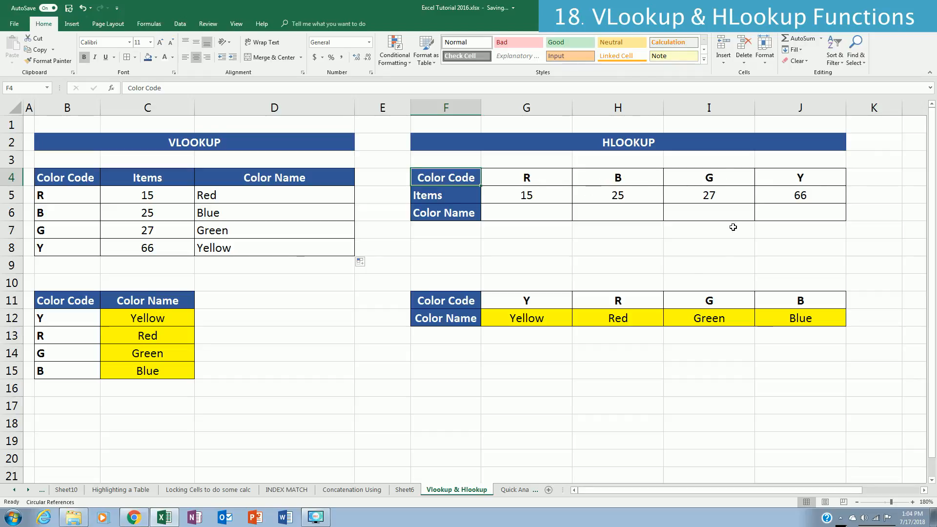
left_click(535, 208)
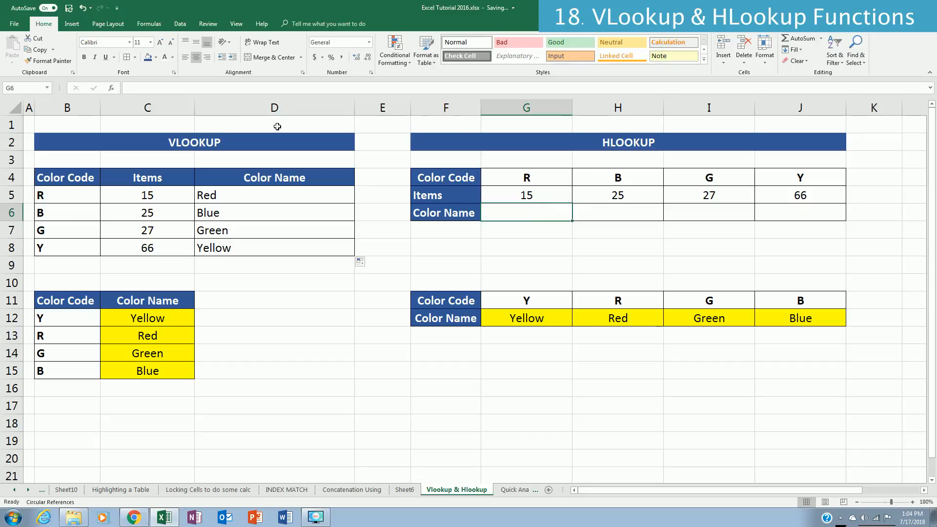
left_click(146, 88)
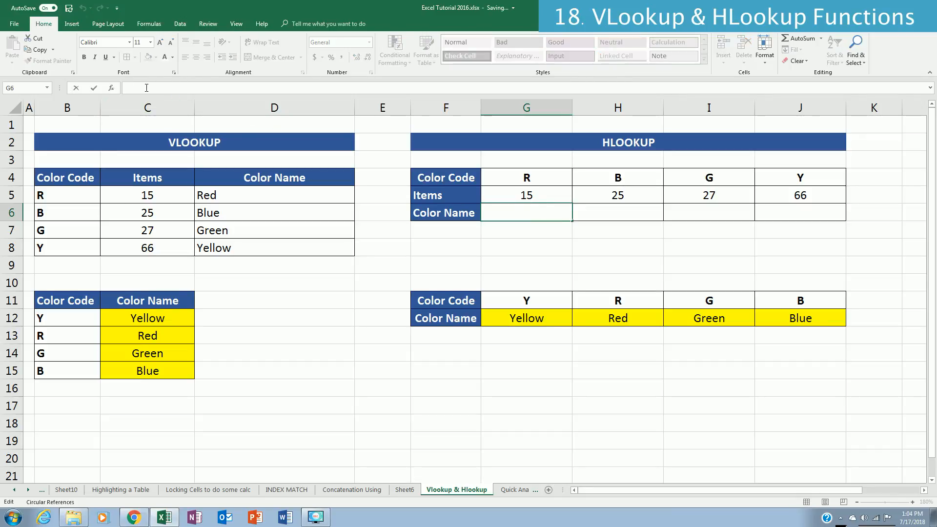
type("=hlookup")
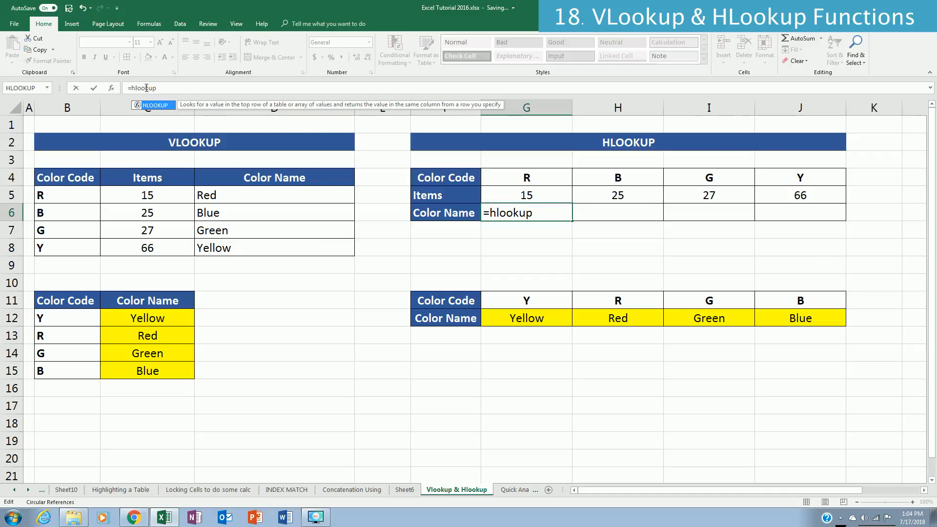
type("()")
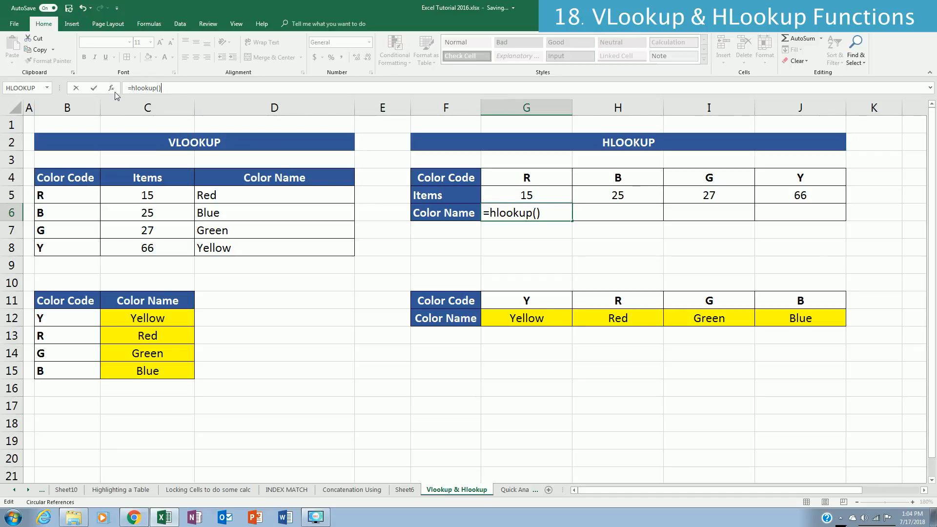
left_click(111, 89)
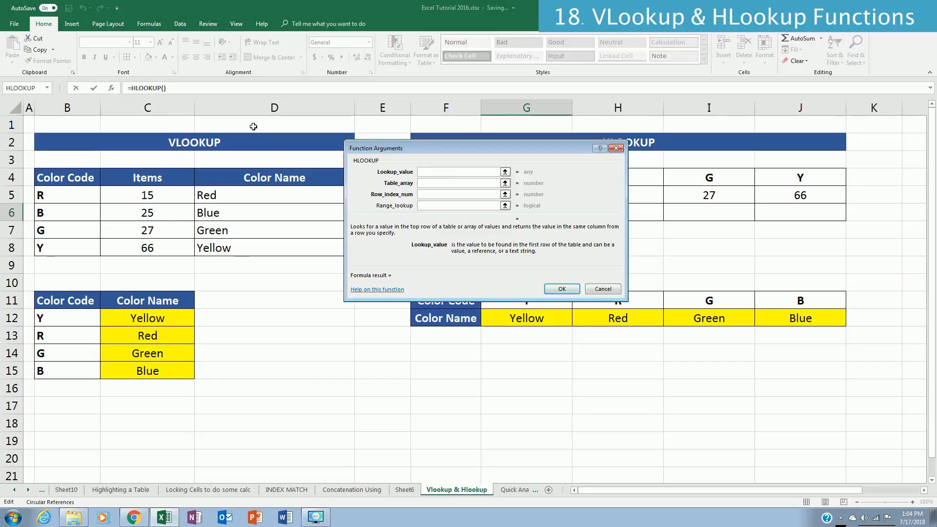
left_click_drag(433, 150, 247, 170)
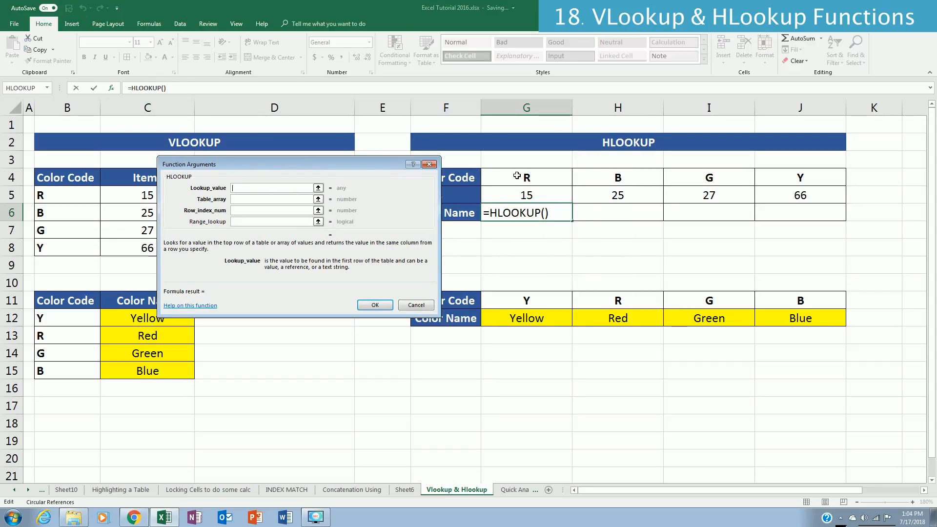
left_click(516, 175)
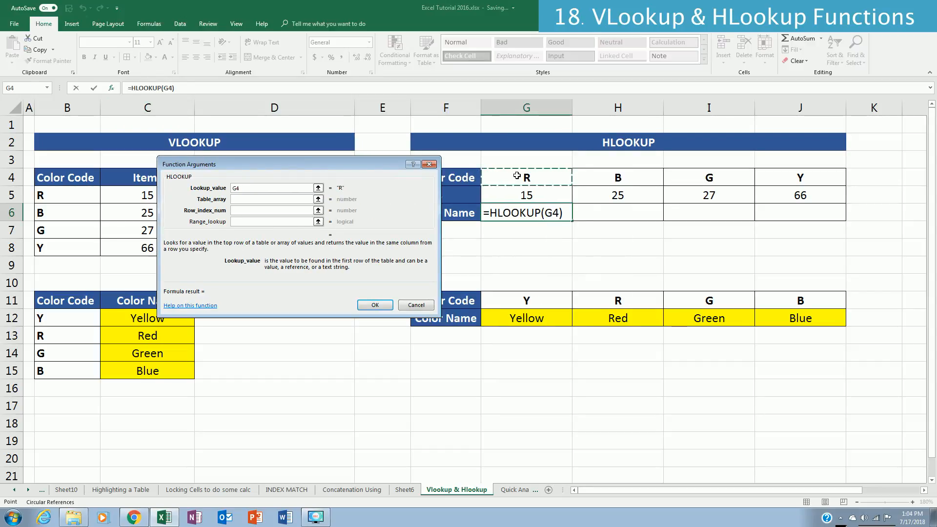
left_click(293, 199)
left_click_drag(506, 301, 825, 320)
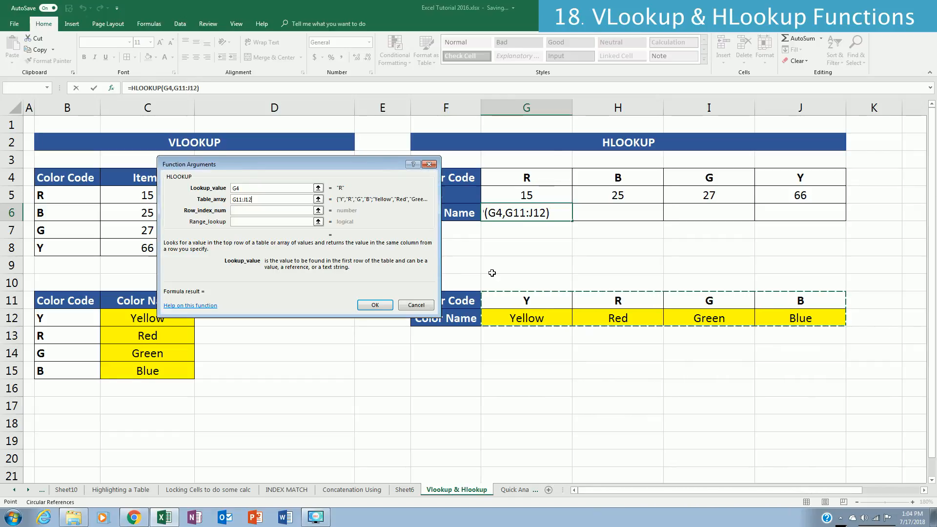
Complete the HLOOKUP arguments with row index number 2 and range lookup false
left_click(236, 210)
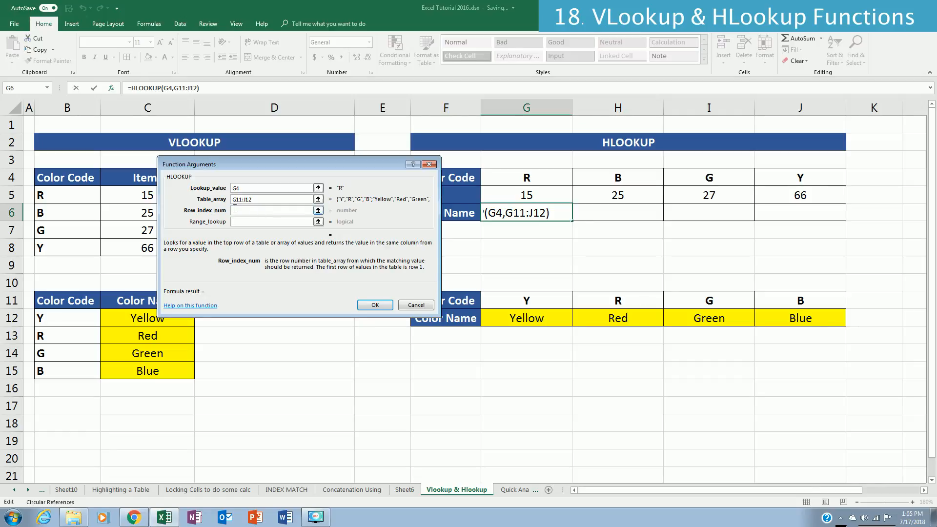
type("2")
left_click(247, 222)
type("false")
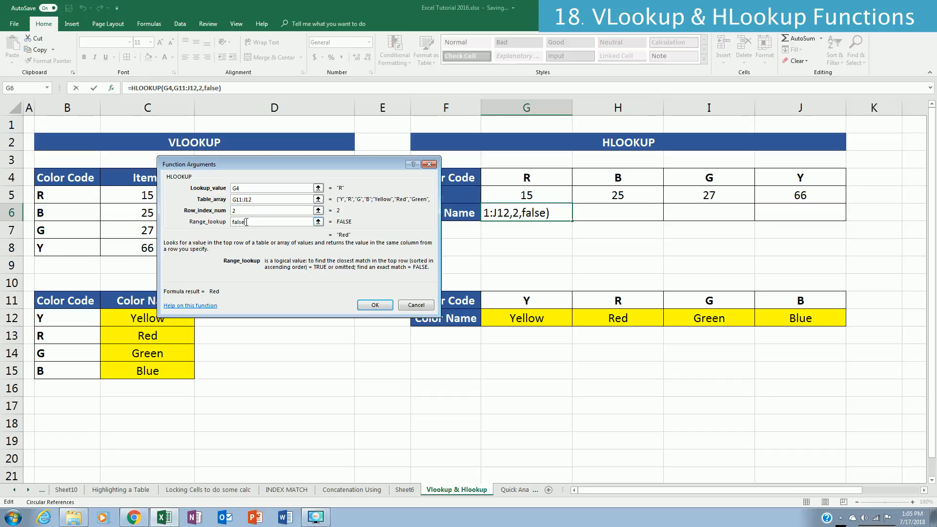
left_click(383, 305)
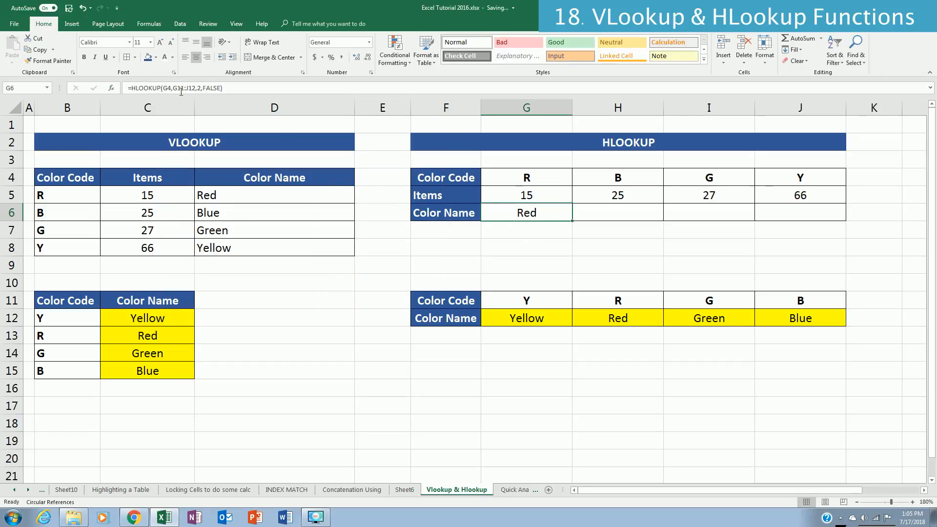
Make G6's table range absolute as $G$11:$J$12 and fill the formula across through J6
left_click(181, 92)
key("F4")
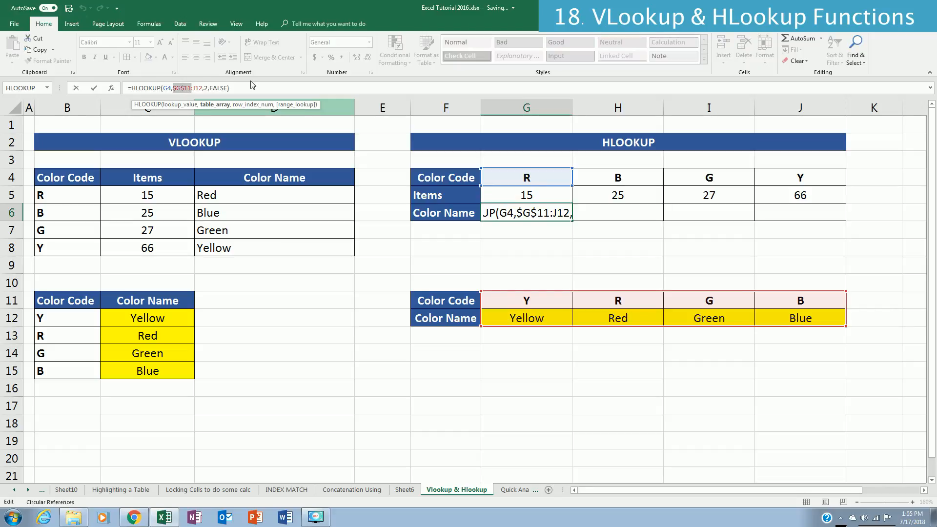
left_click(197, 88)
key("F4")
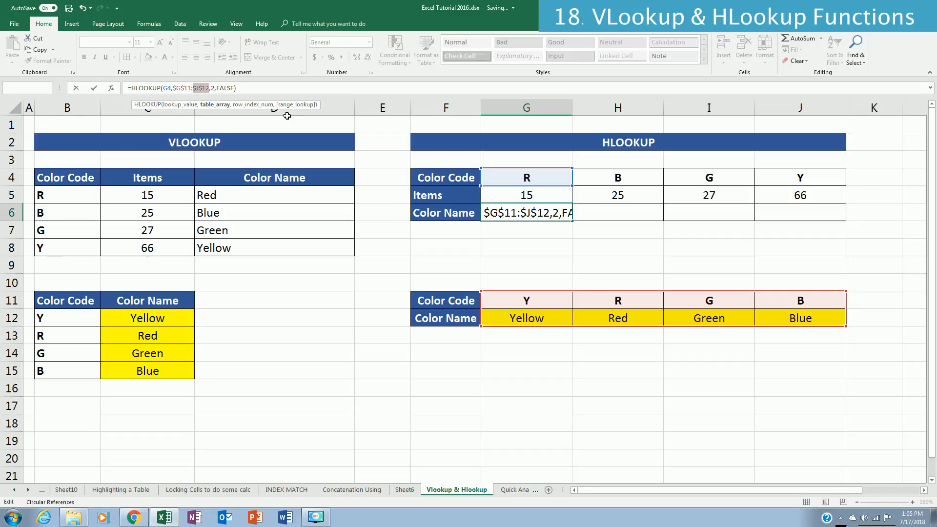
key("ctrl+Return")
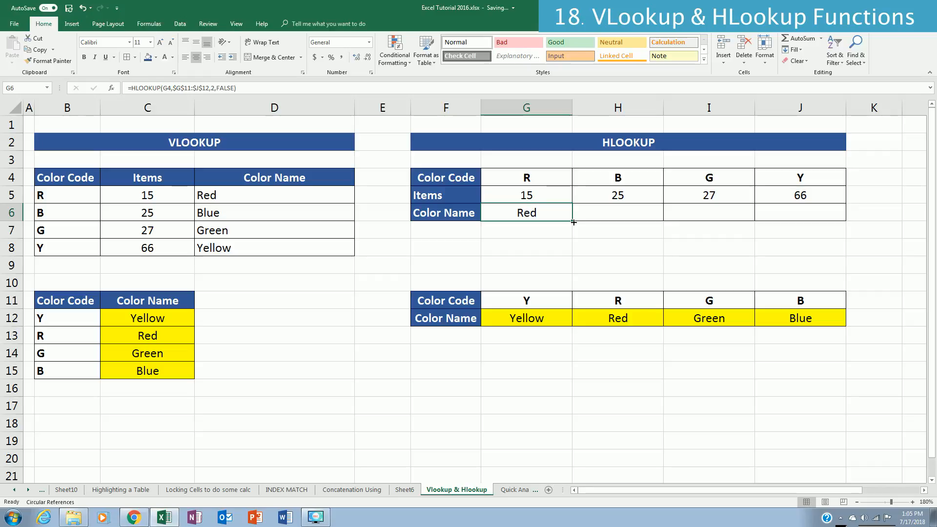
left_click_drag(574, 222, 774, 216)
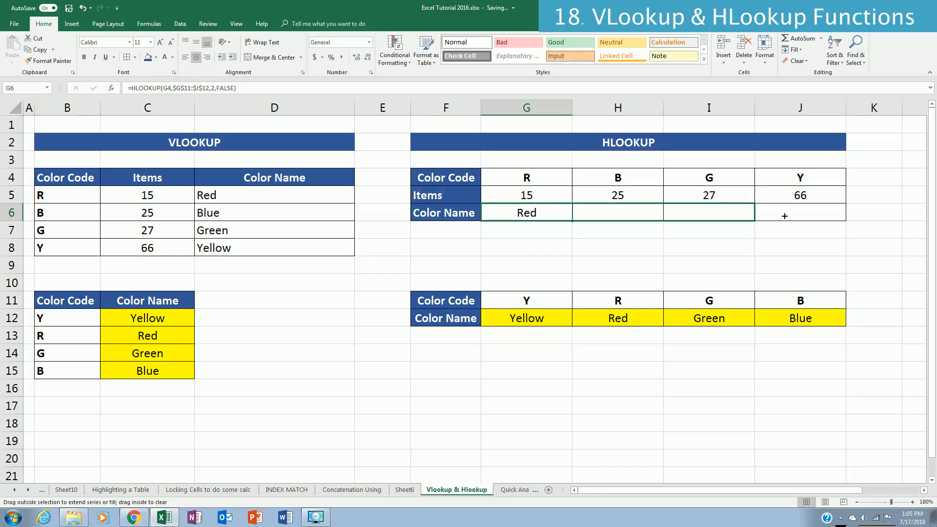
left_click_drag(791, 215, 813, 213)
left_click(747, 352)
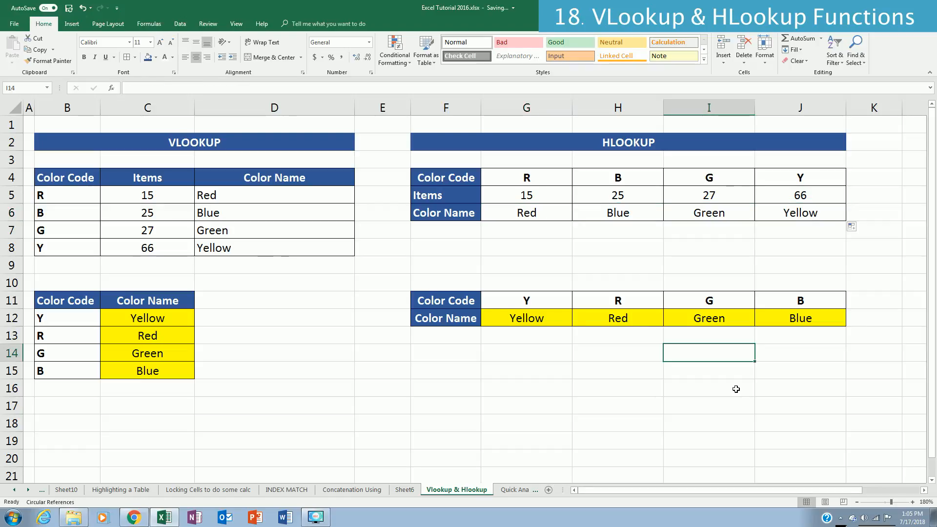